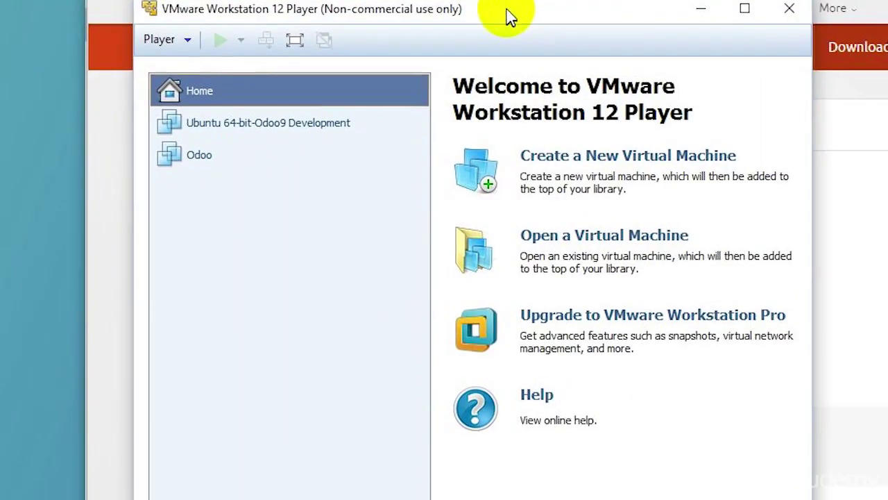
Slide the Player window left until the welcome page and machine list are fully visible.
drag(510, 16, 446, 10)
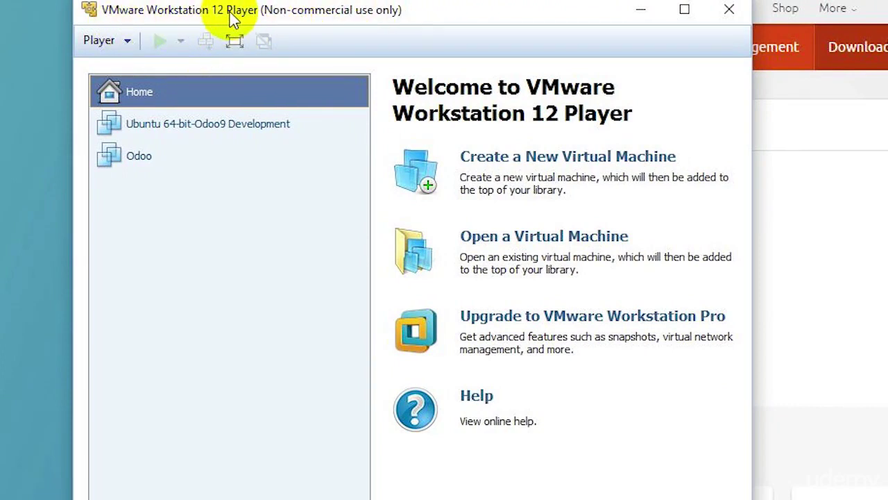
View the Odoo machine's details, return Home, and launch the New Virtual Machine wizard.
click(135, 161)
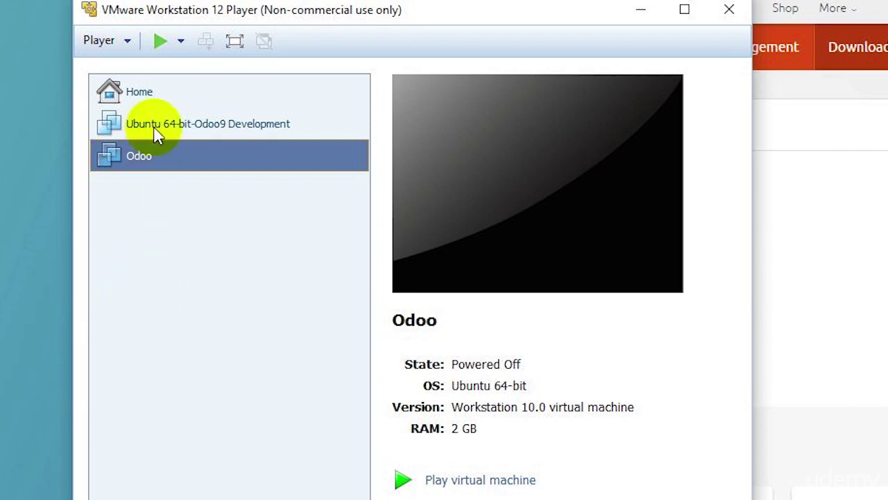
click(138, 97)
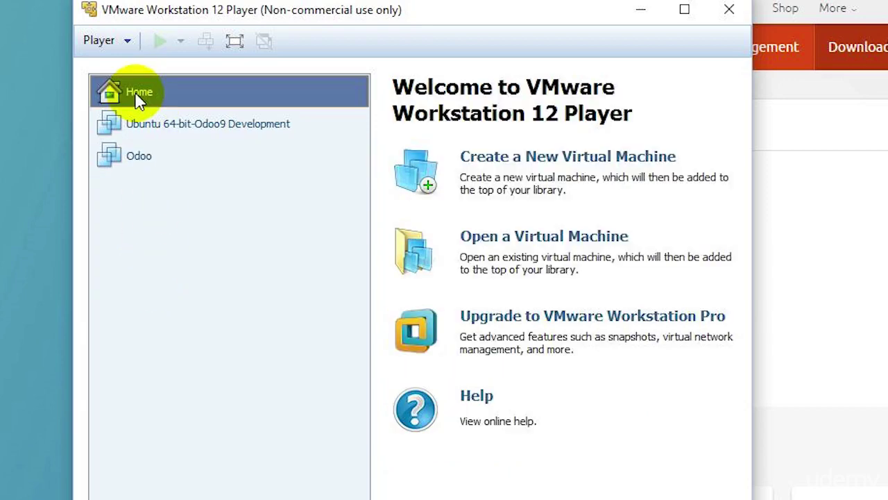
click(484, 172)
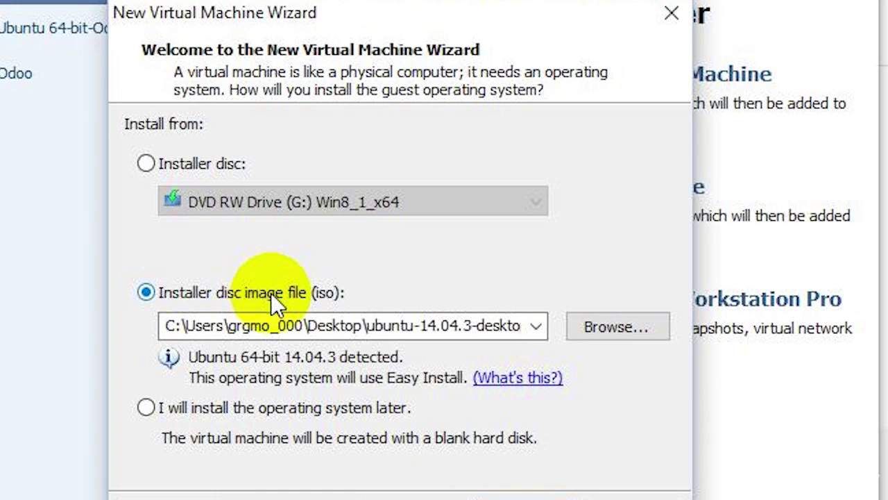
Choose ubuntu-14.04.3-desktop-amd64.iso from the Desktop as the installer disc image.
click(625, 329)
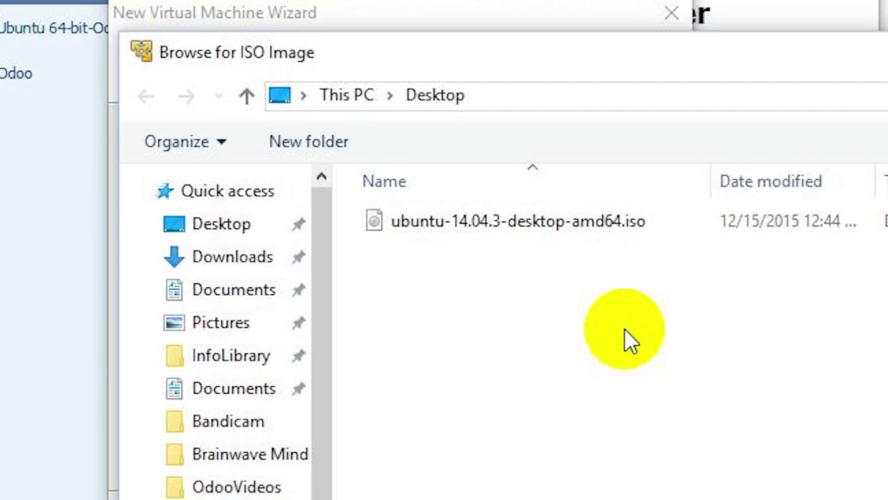
click(497, 229)
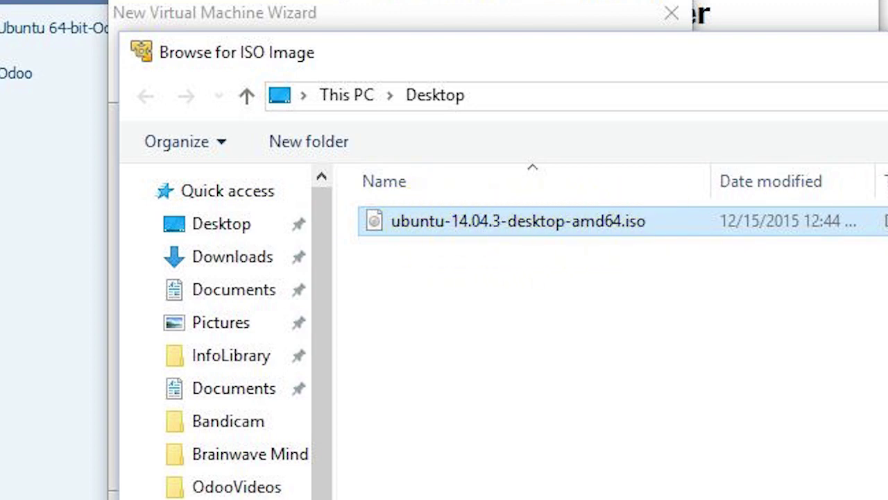
key(Return)
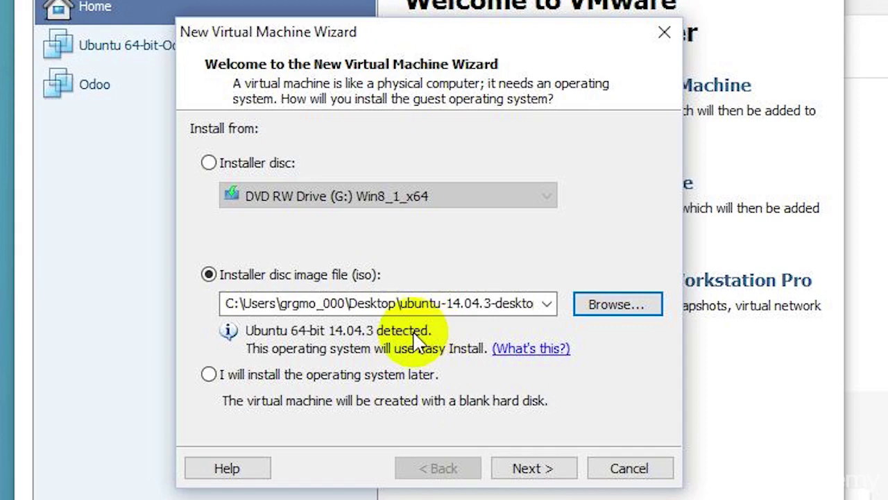
Enter 'Mastering Odoo 9 Development' as the Linux full name, correcting typos along the way.
click(546, 470)
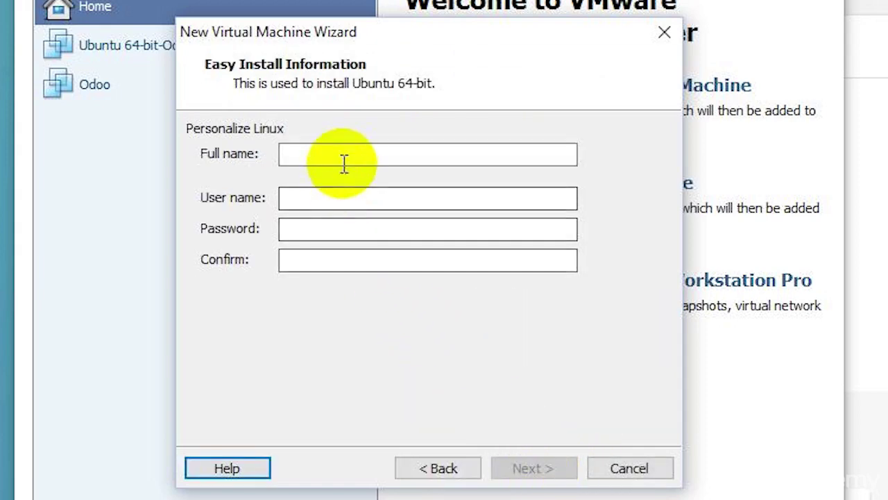
click(345, 157)
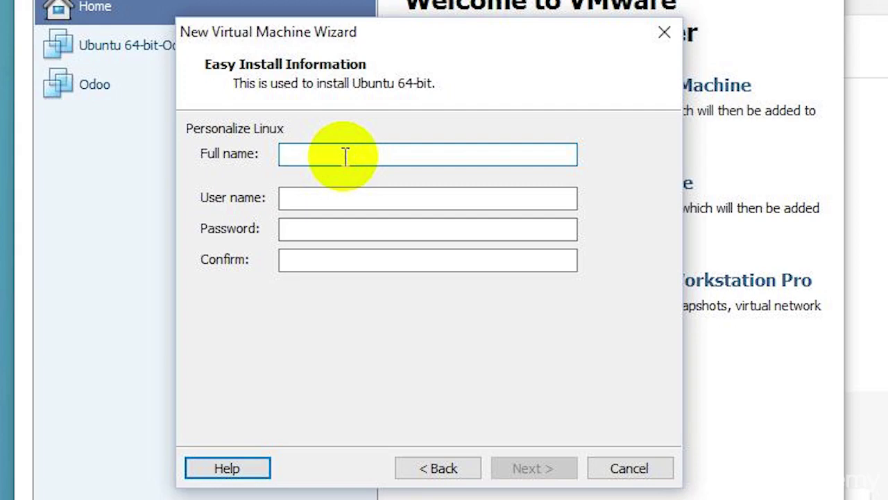
text(Master)
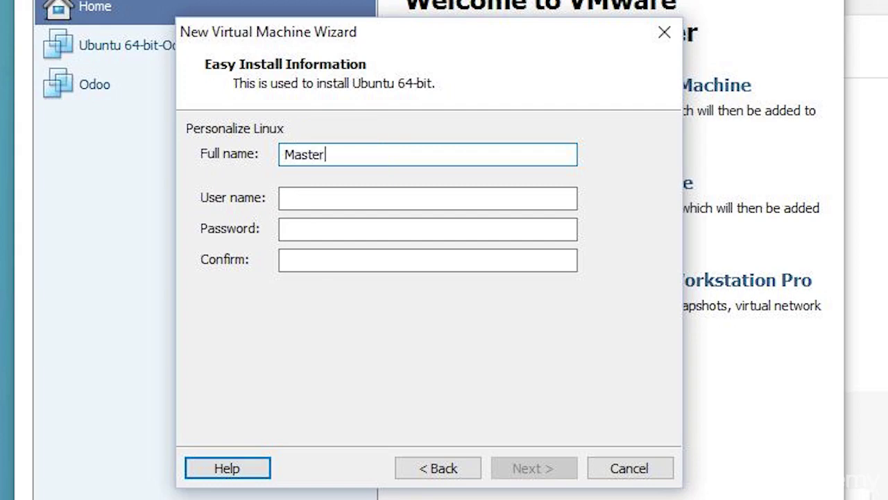
text( Odoo Developer)
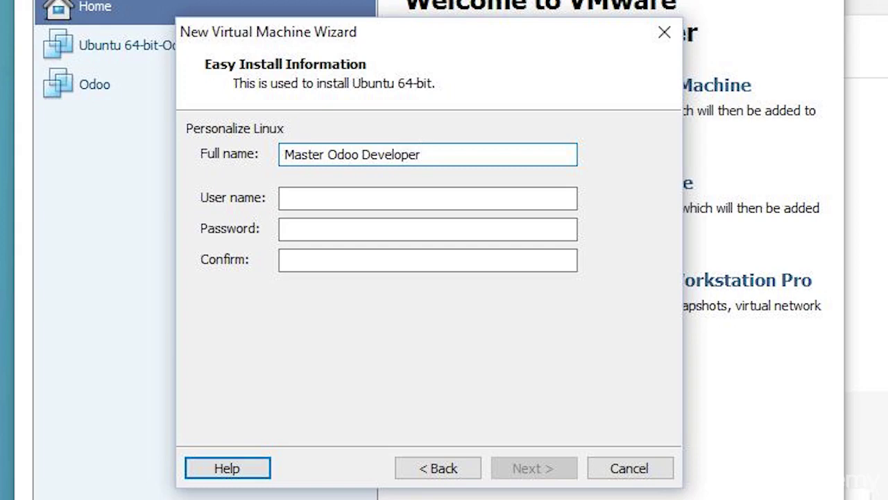
key(Left)
key(Left)
key(Left)
key(Left)
key(Left)
key(Left)
key(Left)
key(Left)
key(Left)
key(Left)
key(Left)
key(Left)
key(Left)
key(Left)
key(Left)
text(ing)
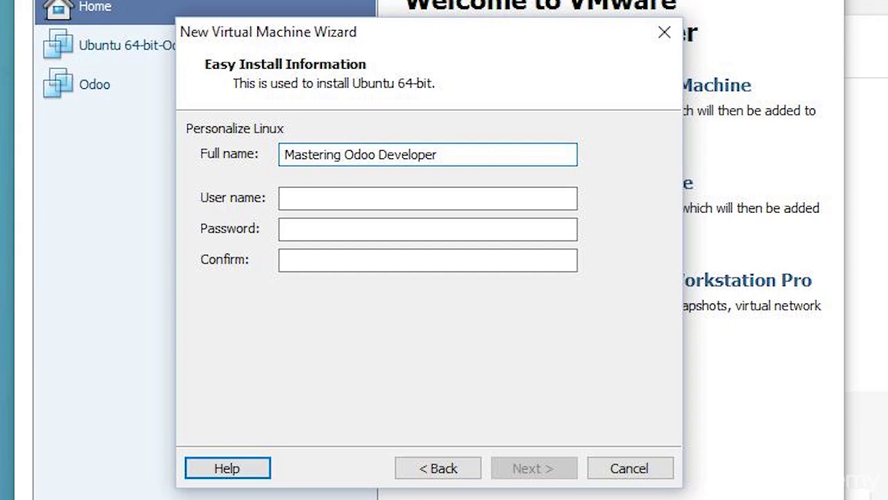
double_click(416, 157)
text(deve)
key(BackSpace)
key(BackSpace)
key(BackSpace)
key(BackSpace)
text(9 Developpment)
key(BackSpace)
key(BackSpace)
key(BackSpace)
key(BackSpace)
key(BackSpace)
text(ment)
key(Tab)
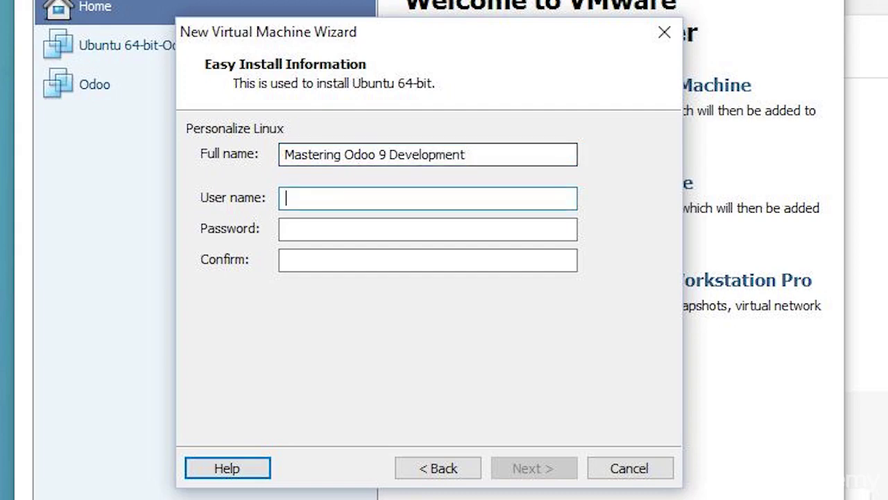
text(odoodev)
Enter the Linux user name, then type and confirm the account password.
click(286, 229)
text(odoo)
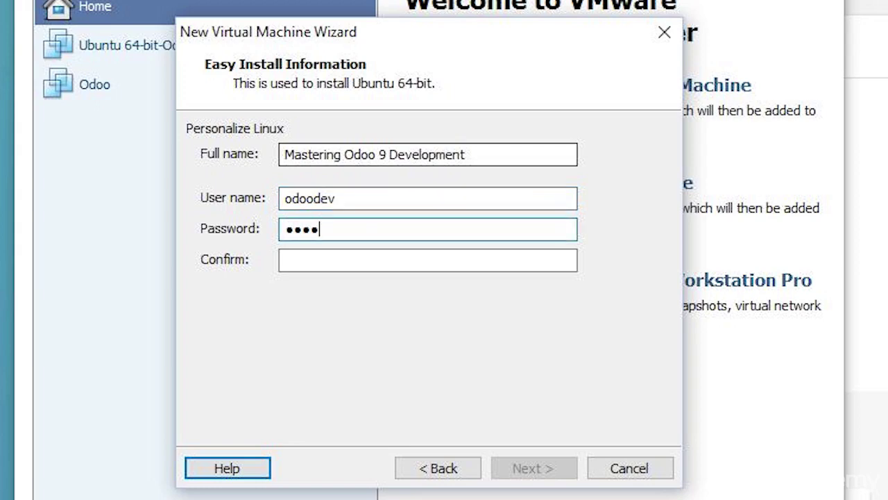
click(286, 260)
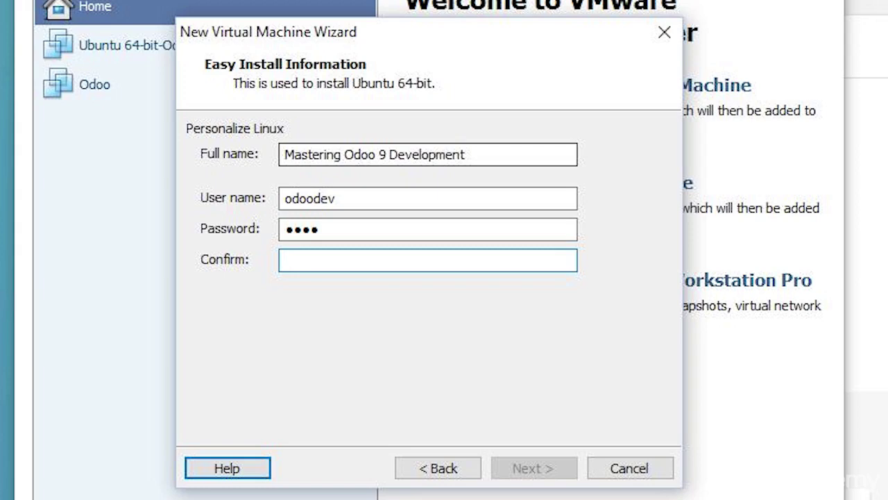
text(odoo)
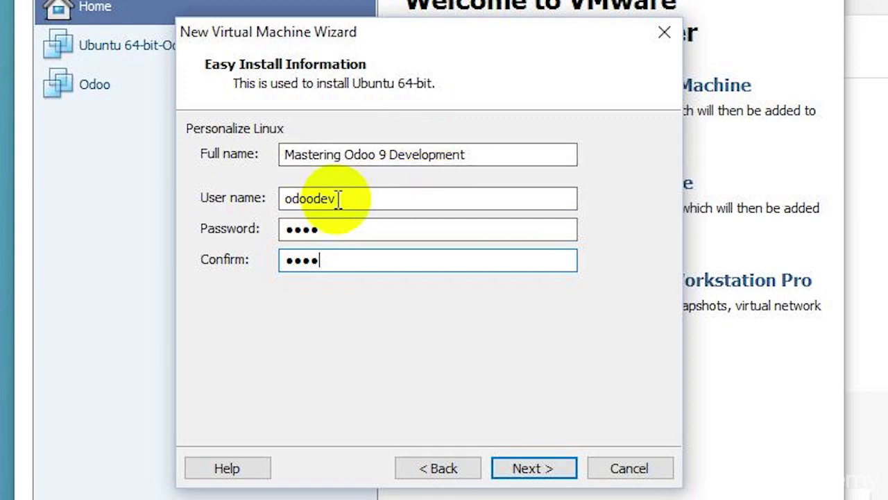
Check the entered user name and accept the Easy Install details.
drag(338, 199, 275, 198)
click(317, 197)
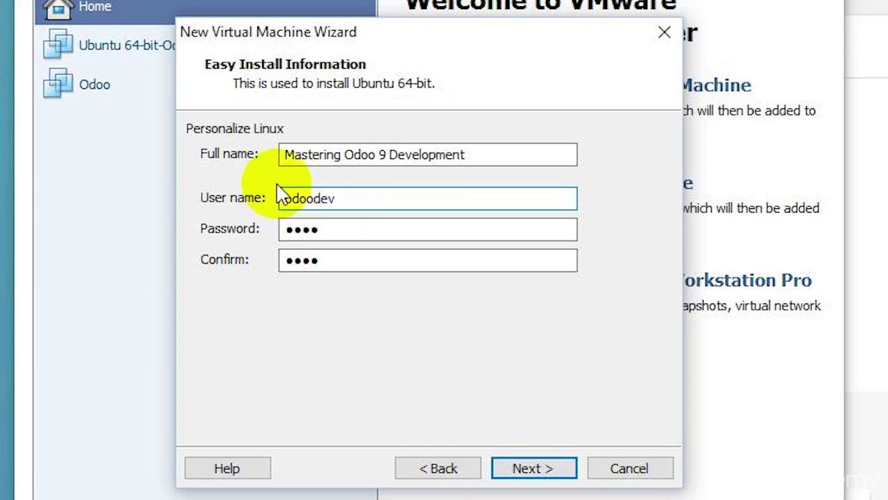
click(532, 474)
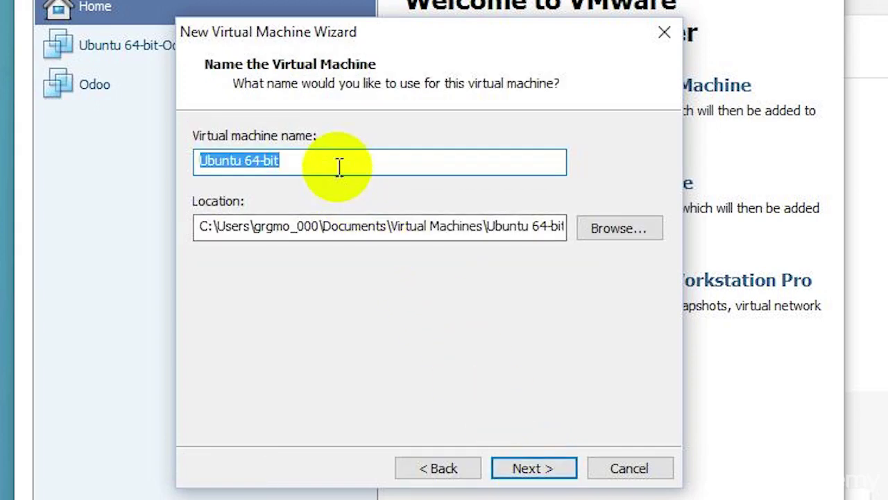
Replace the default name 'Ubuntu 64-bit' with MasteringOdoo and continue.
drag(340, 166, 59, 139)
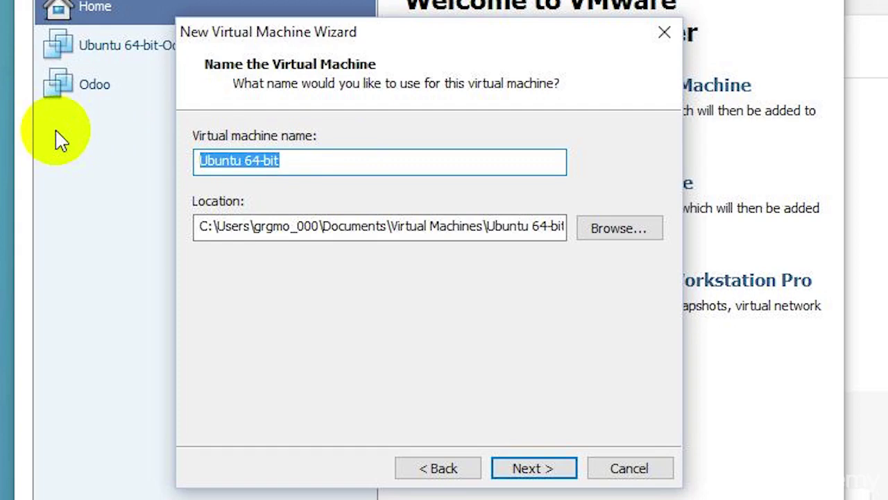
text(Mastering)
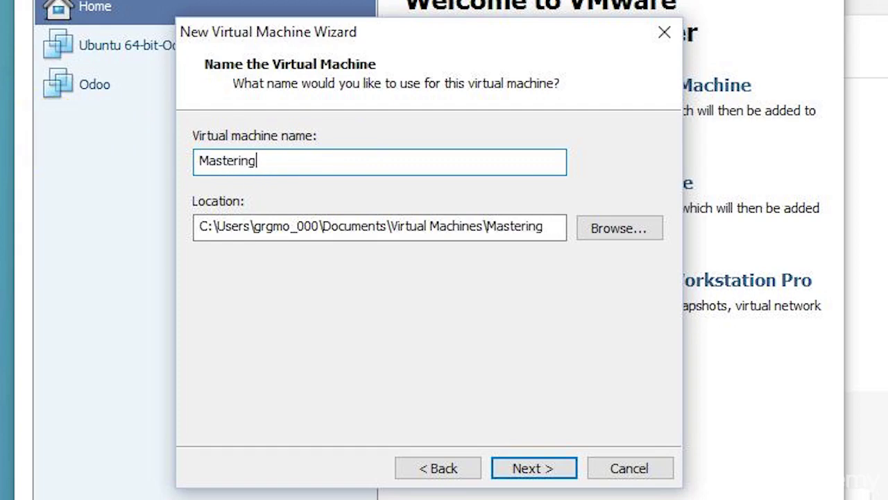
text(Odoo)
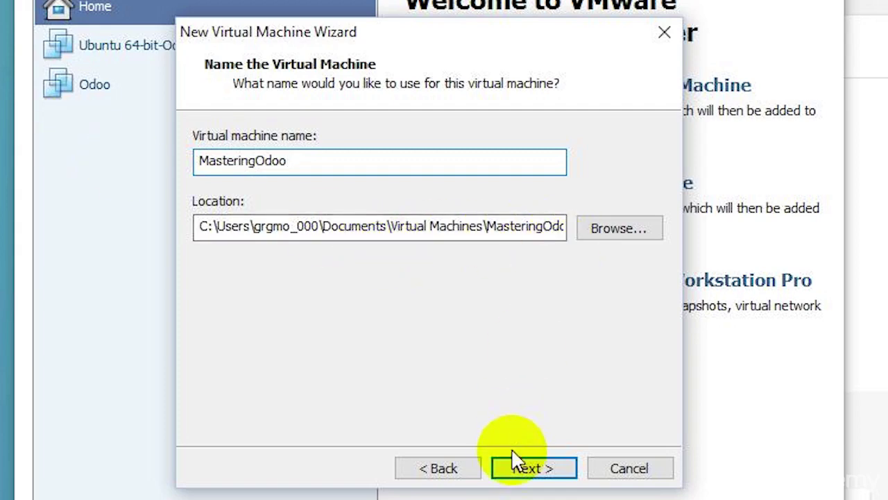
click(526, 470)
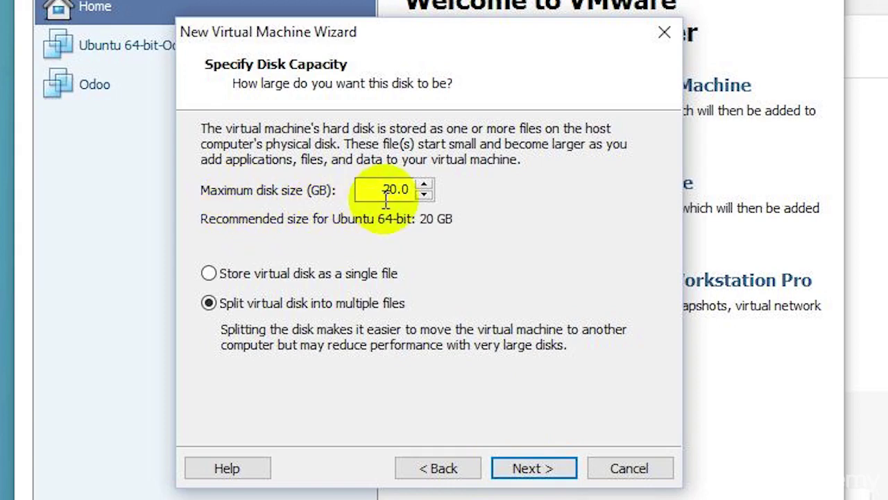
Reduce the maximum disk size from 20 to 10 GB, split into multiple files, and continue.
drag(367, 190, 392, 189)
text(10)
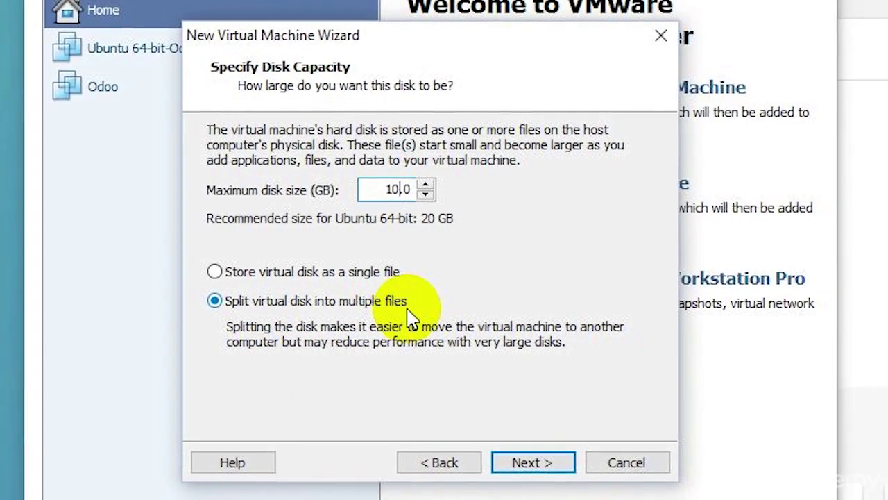
click(537, 463)
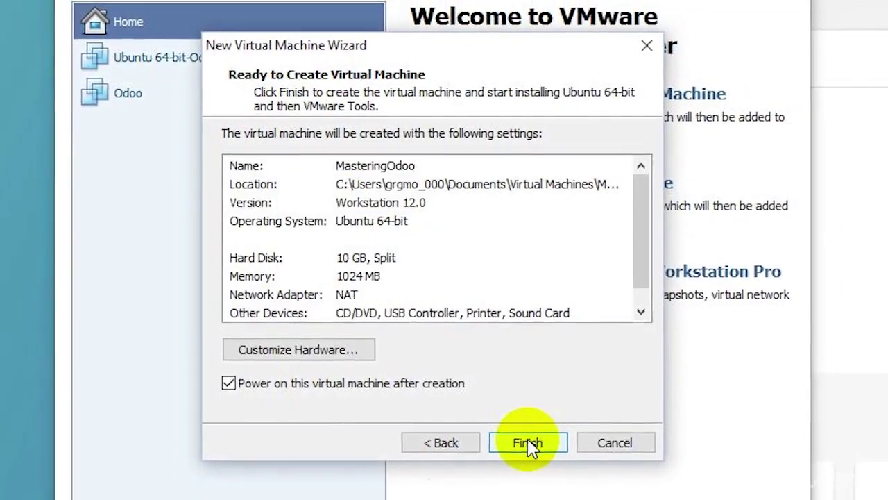
In Customize Hardware, raise the virtual machine's memory from 1024 MB to 2024 MB.
scroll(637, 256, down, 1)
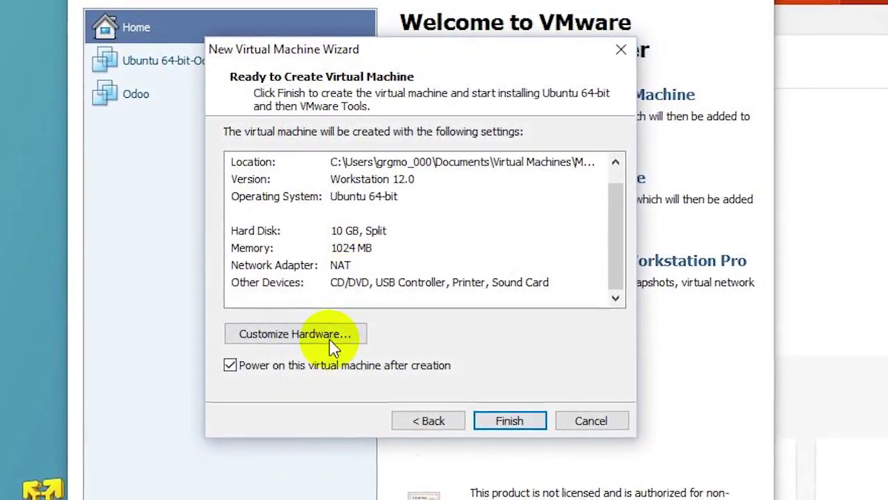
click(330, 342)
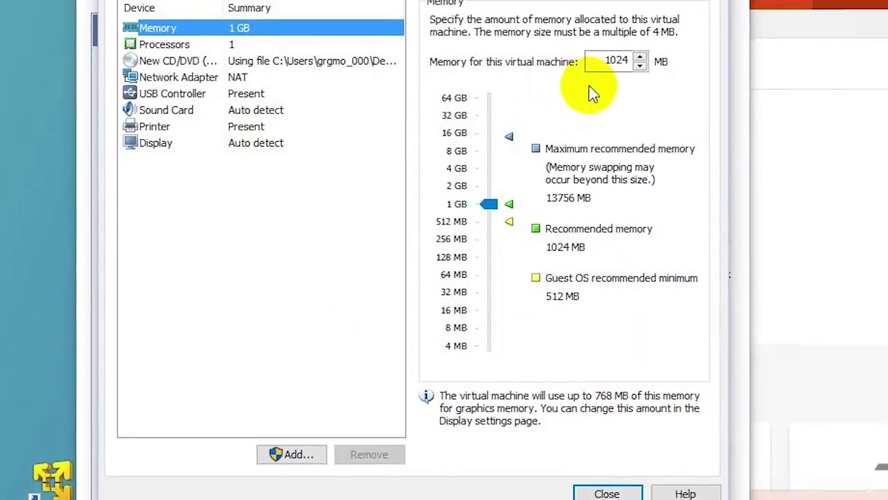
click(603, 64)
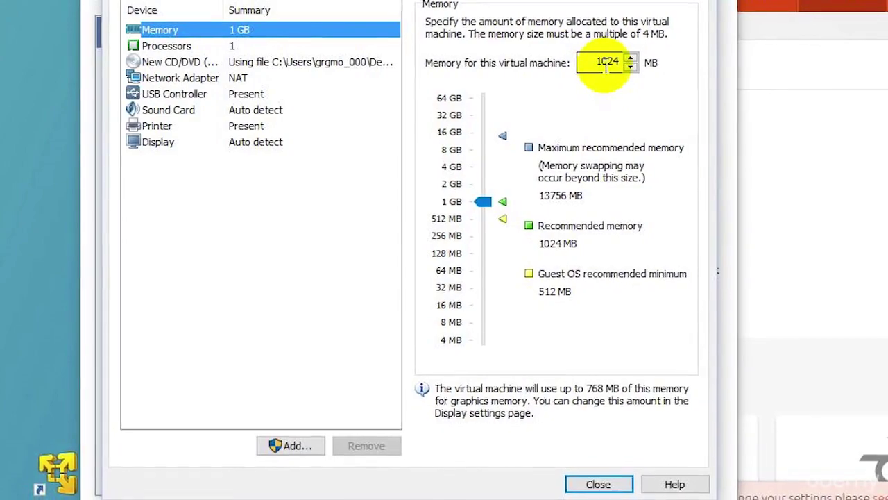
key(BackSpace)
text(2)
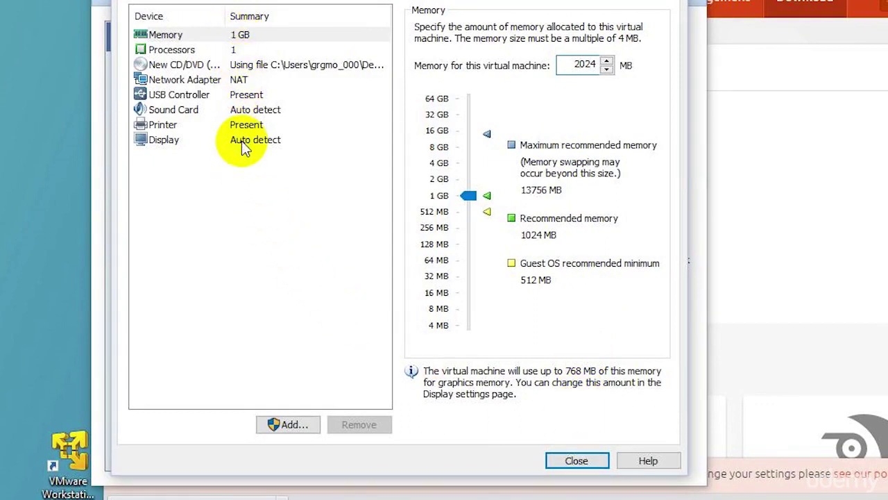
click(577, 460)
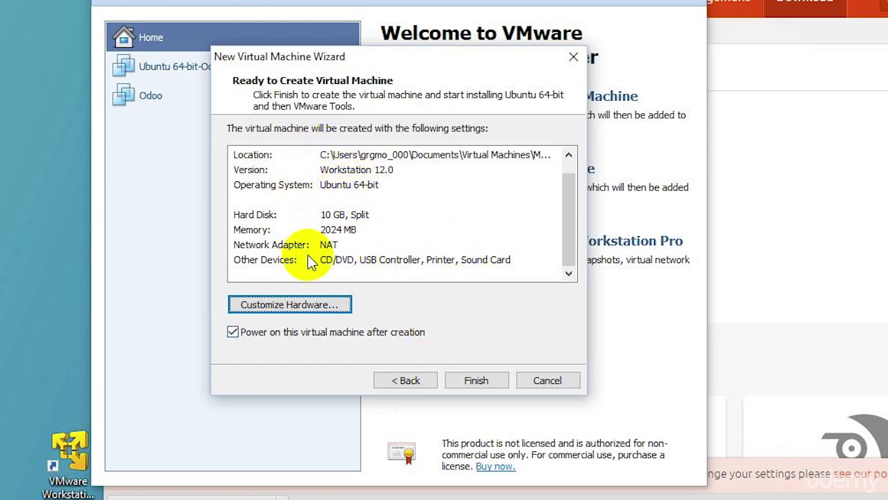
Finish the wizard to create MasteringOdoo and power it on.
click(472, 380)
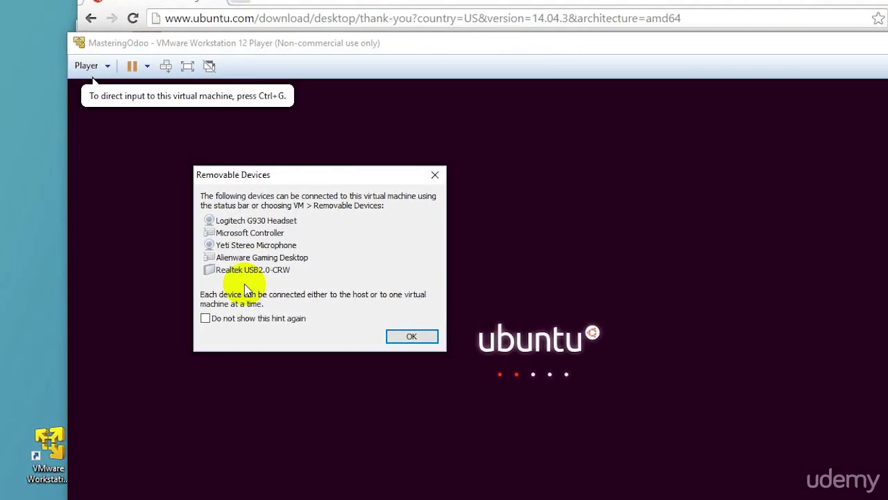
Dismiss the Removable Devices notice so the Ubuntu 14.04 installation proceeds.
click(412, 336)
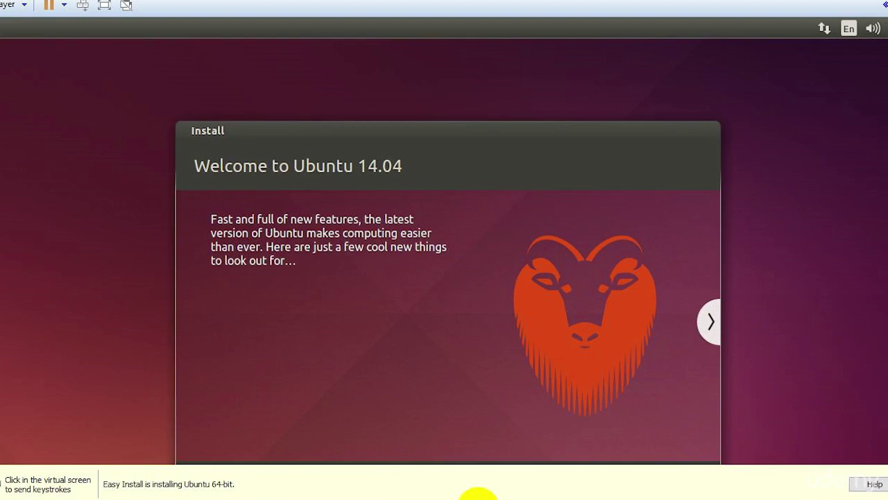
Focus the virtual machine and wait for Easy Install to reach the Ubuntu 14.04 LTS login screen.
click(462, 155)
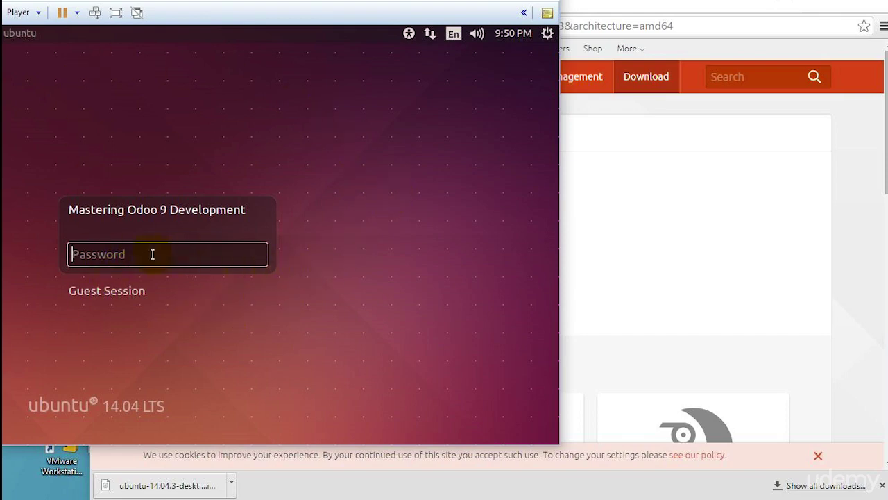
Enter the account password on the Ubuntu login screen to sign in.
text(odoo)
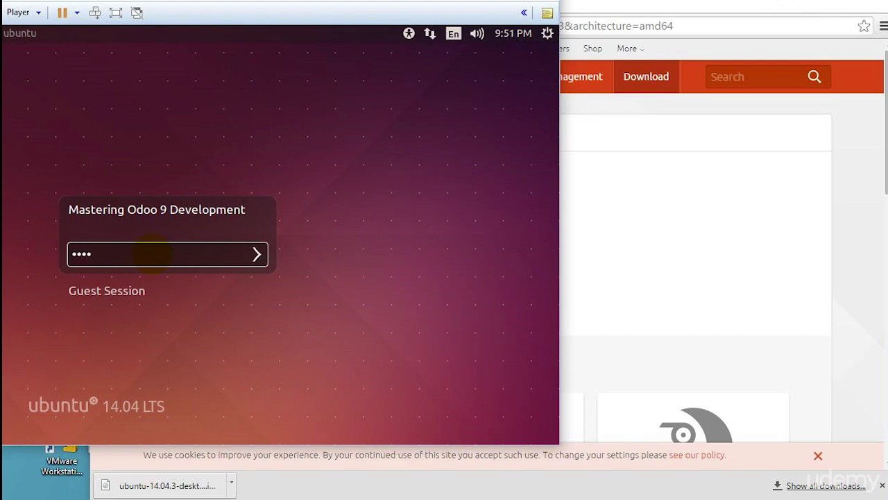
key(Return)
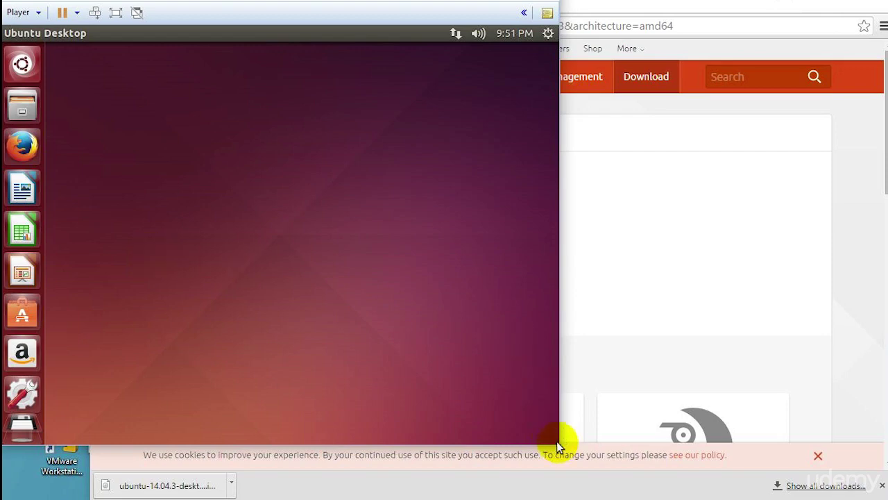
Enlarge the virtual machine window slightly by dragging its corner.
drag(565, 444, 887, 499)
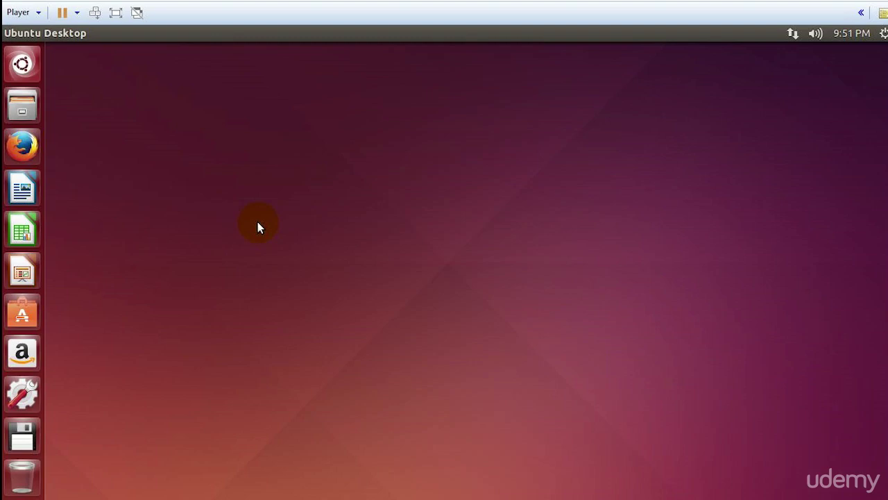
Open a Terminal on the Ubuntu desktop with Ctrl+Alt+T.
key(ctrl+alt+t)
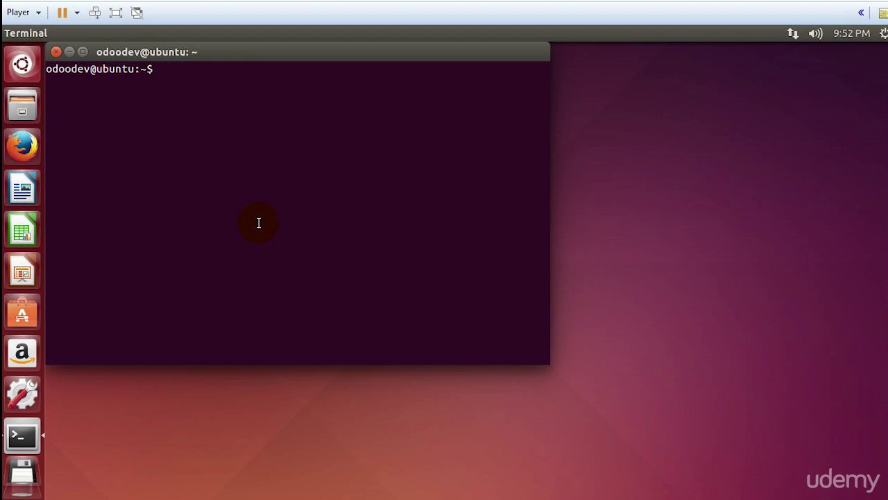
Close the extra second terminal and position the remaining terminal near the middle of the desktop.
key(ctrl+alt+t)
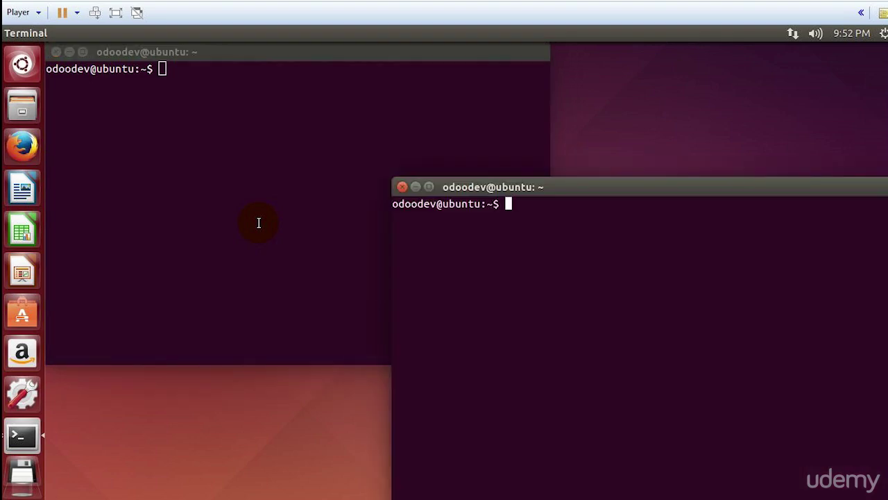
drag(557, 184, 322, 106)
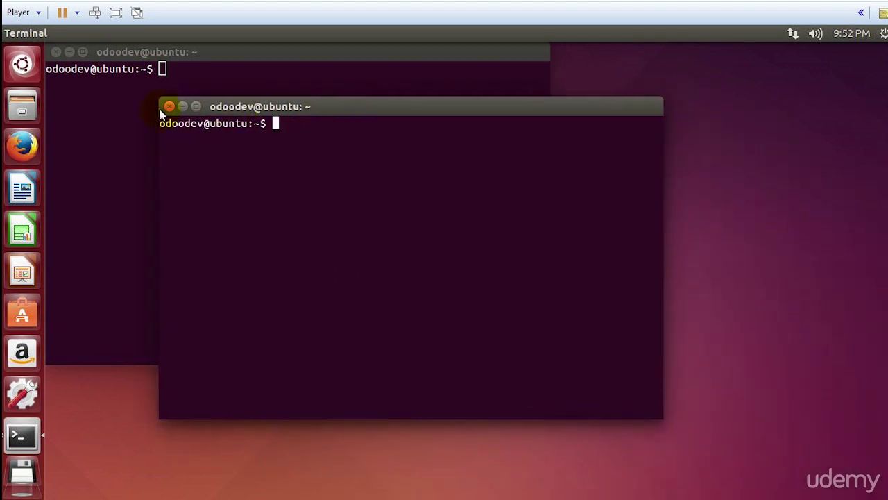
click(169, 107)
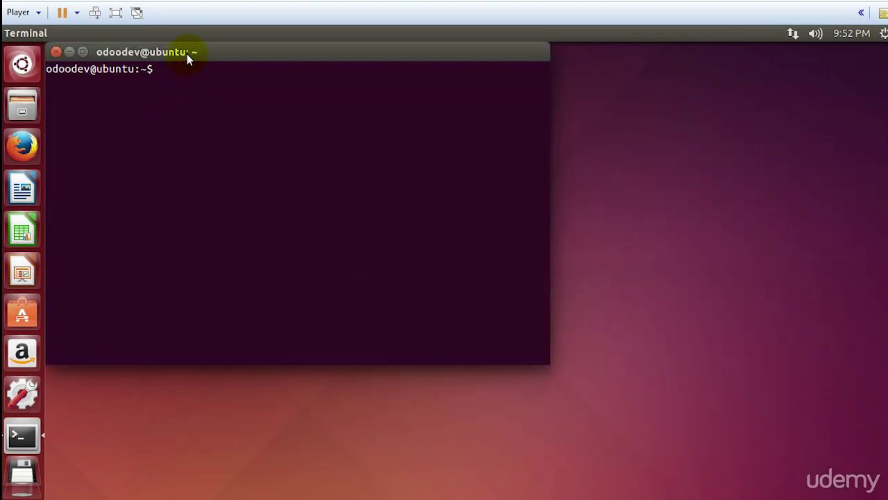
drag(186, 54, 265, 121)
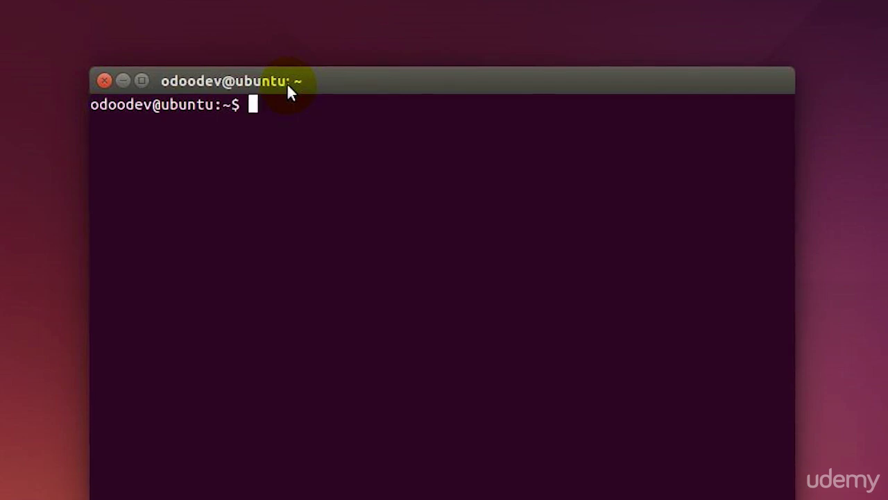
drag(287, 83, 286, 93)
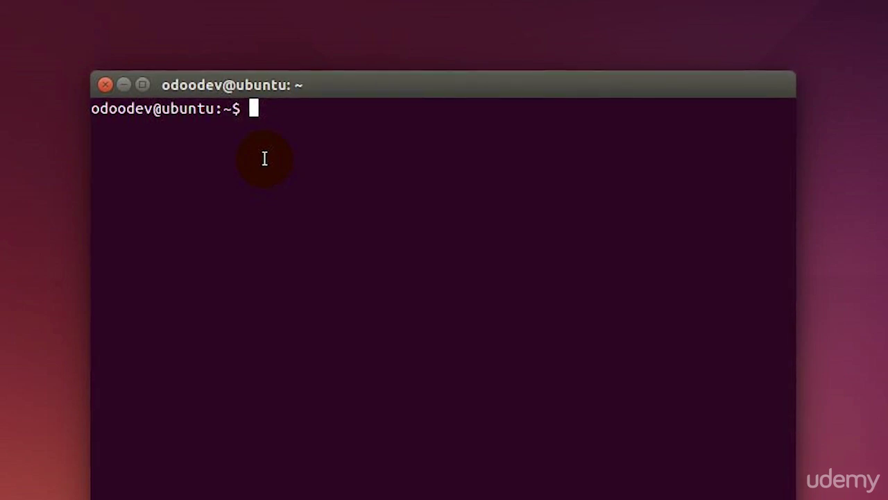
Run sudo apt-get update and supply the sudo password so package lists refresh.
text(sudo apt-get)
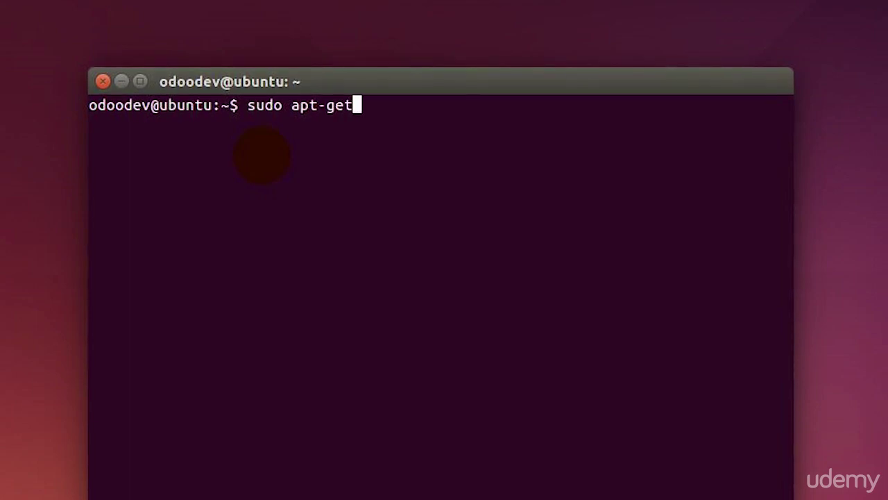
text(update)
key(Return)
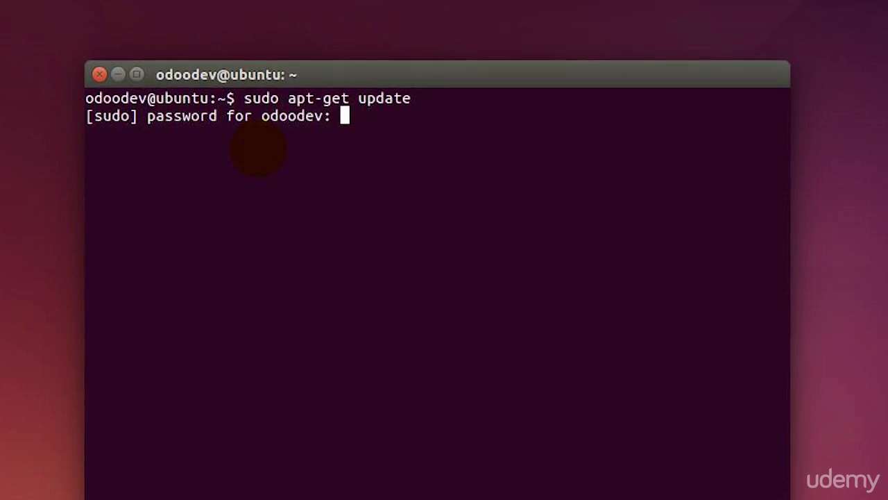
key(Return)
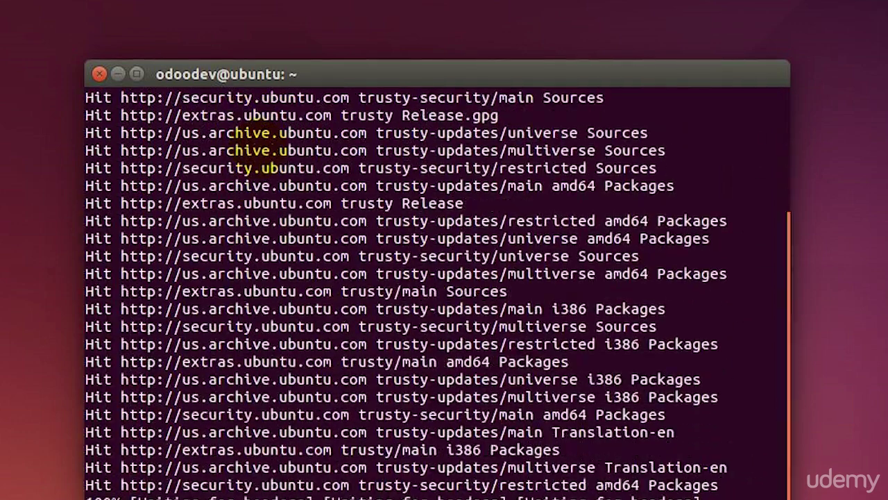